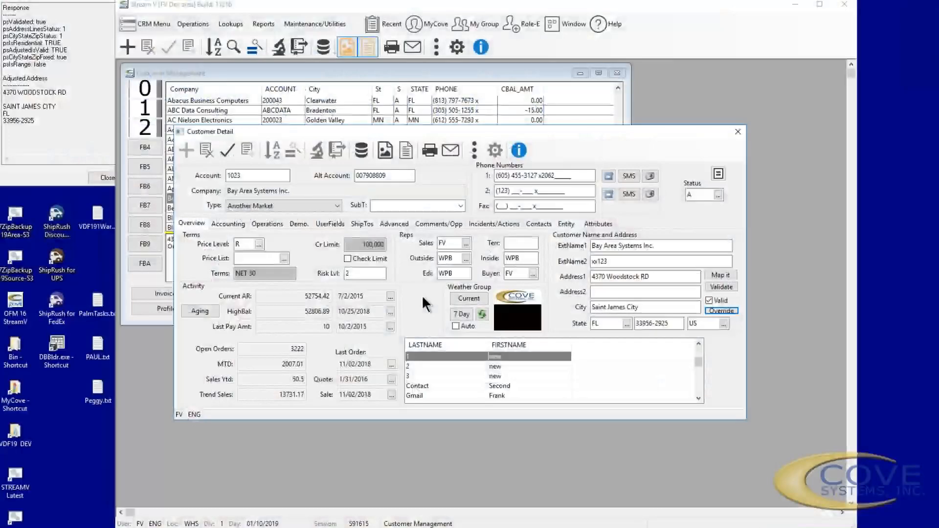
- View the current weather page for the customer's location and try to refresh the weather image on the customer record
{"action": "left_click", "coordinate": [457, 297]}
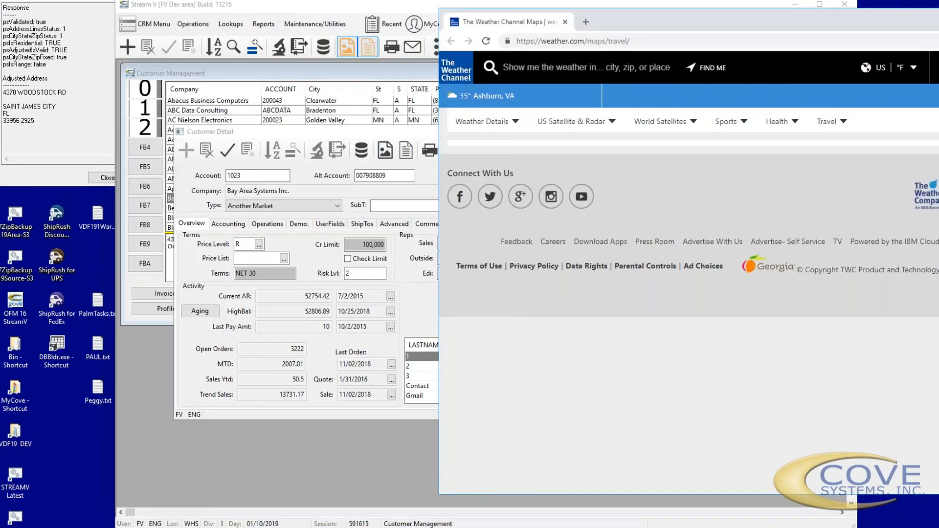
{"action": "key", "text": "alt+F4"}
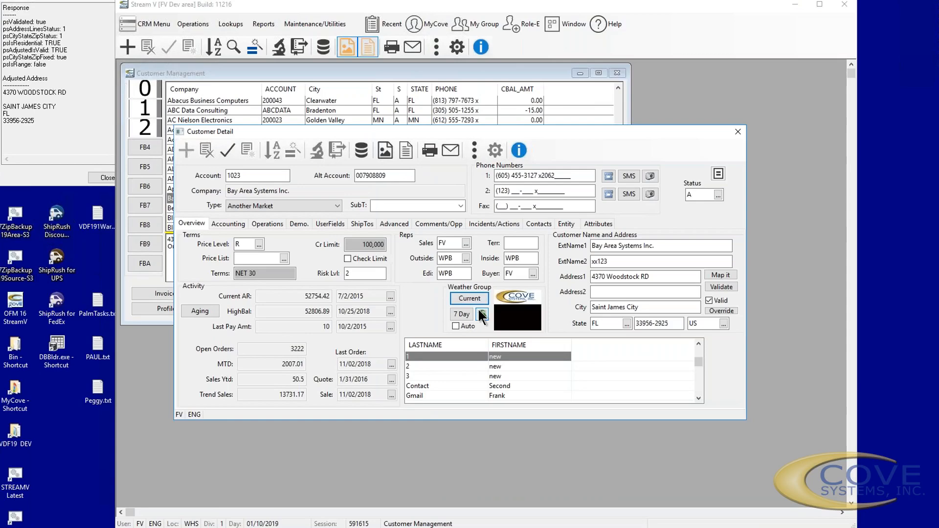
{"action": "left_click", "coordinate": [481, 316]}
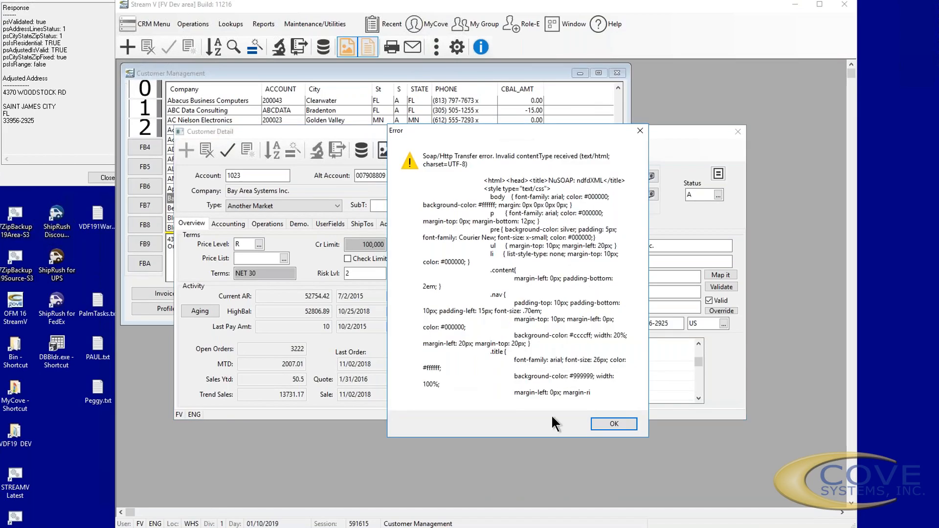
{"action": "left_click", "coordinate": [612, 426]}
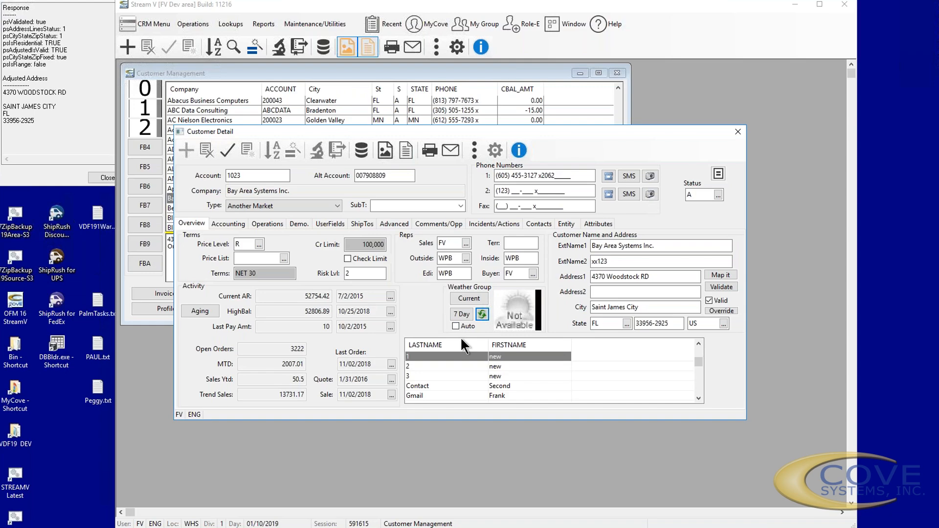
- Look through the customer's contacts in the overview list and in the full contacts listing, and return to the overview
{"action": "scroll", "coordinate": [529, 356], "scroll_direction": "down", "scroll_amount": 6}
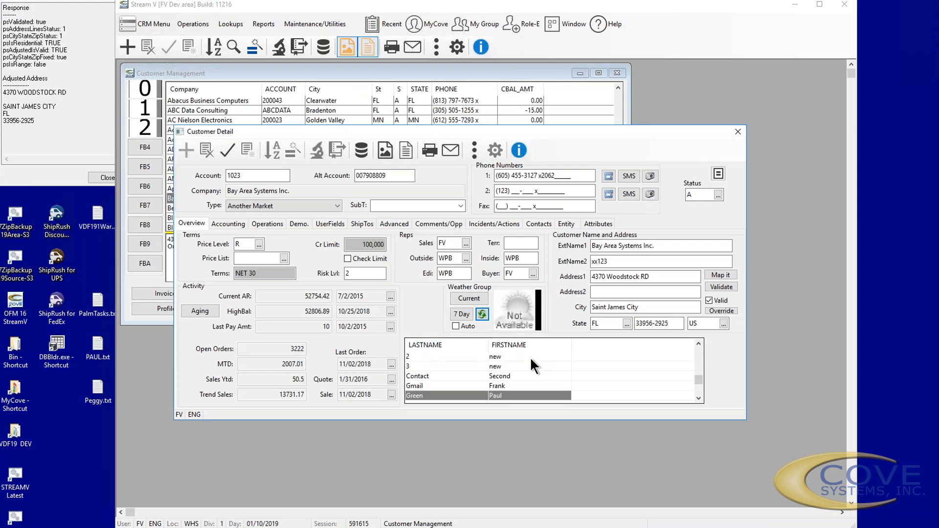
{"action": "scroll", "coordinate": [530, 357], "scroll_direction": "up", "scroll_amount": 6}
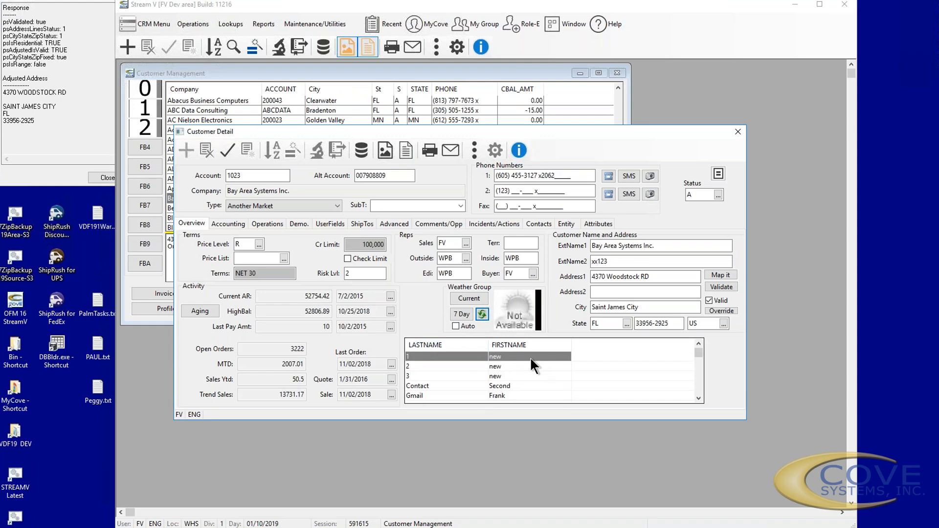
{"action": "left_click", "coordinate": [533, 219]}
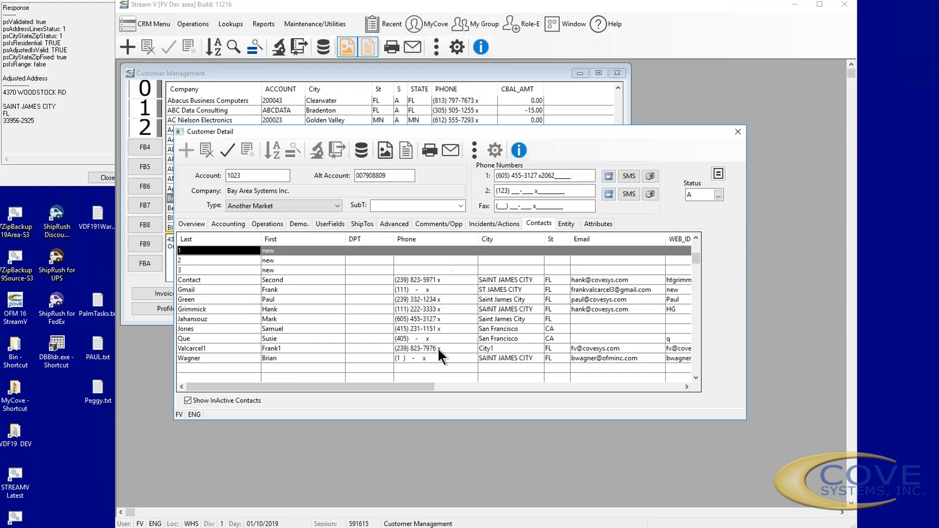
{"action": "left_click", "coordinate": [183, 223]}
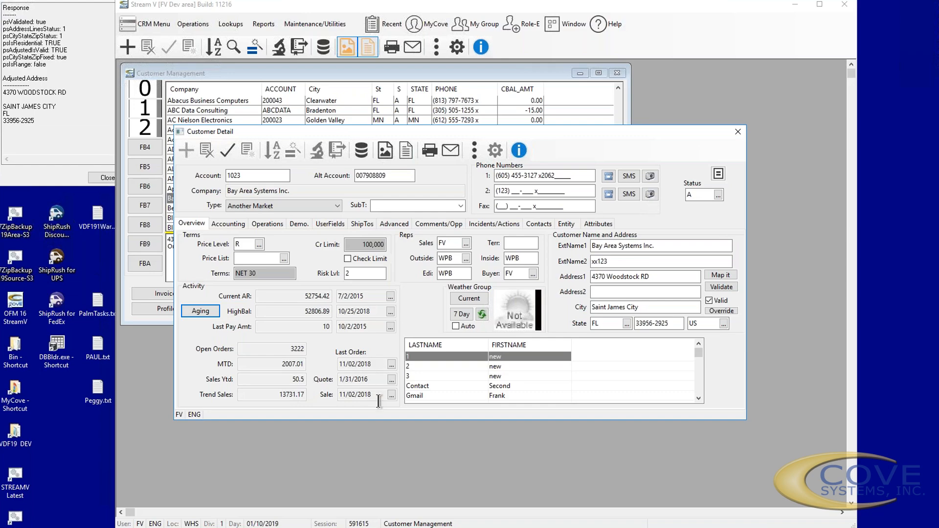
- Examine the customer's aging-by-due-date listing in an enlarged window, and close it
{"action": "left_click", "coordinate": [195, 310]}
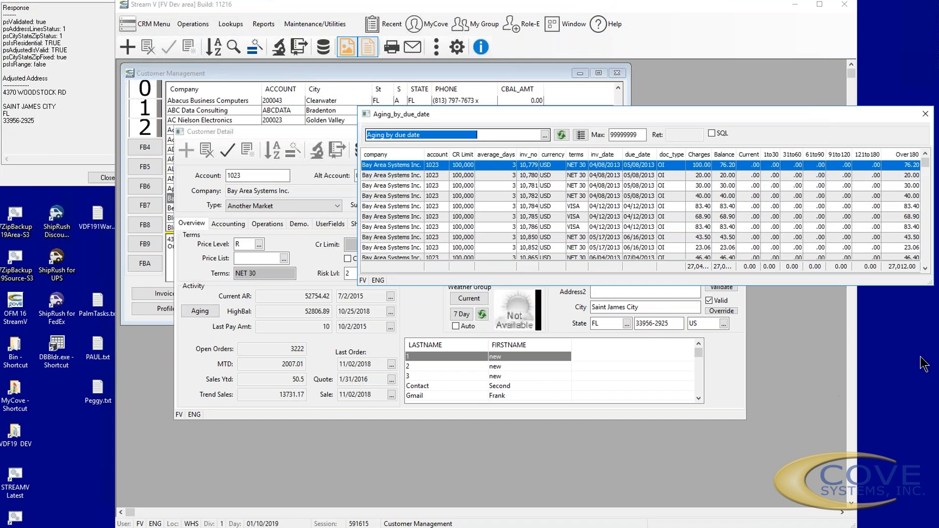
{"action": "left_click_drag", "start_coordinate": [928, 288], "coordinate": [928, 378]}
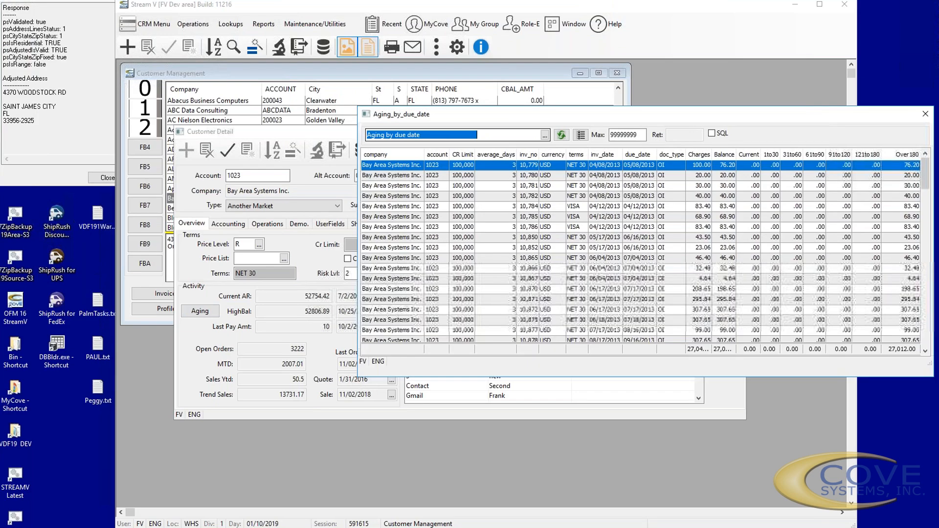
{"action": "left_click", "coordinate": [925, 113]}
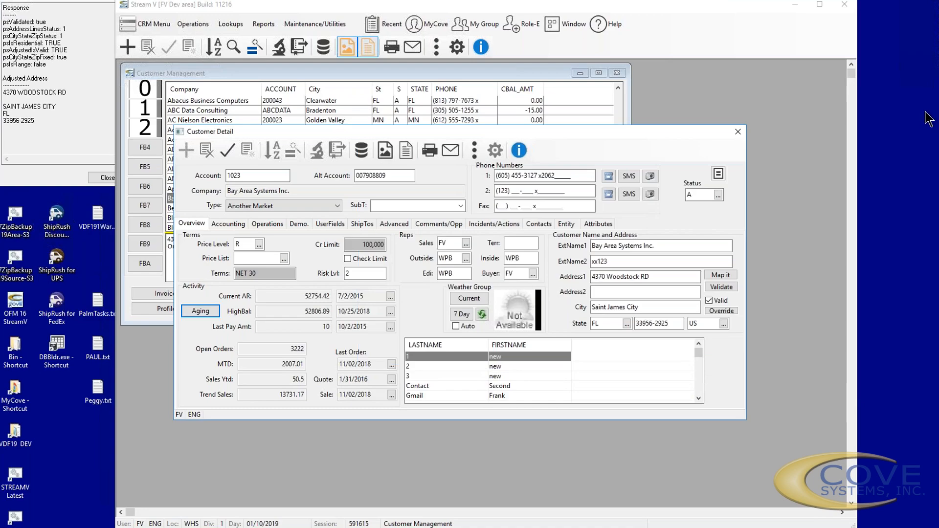
- Review the available Billing Cycle codes in the customer's accounting details without changing the selection
{"action": "left_click", "coordinate": [228, 223]}
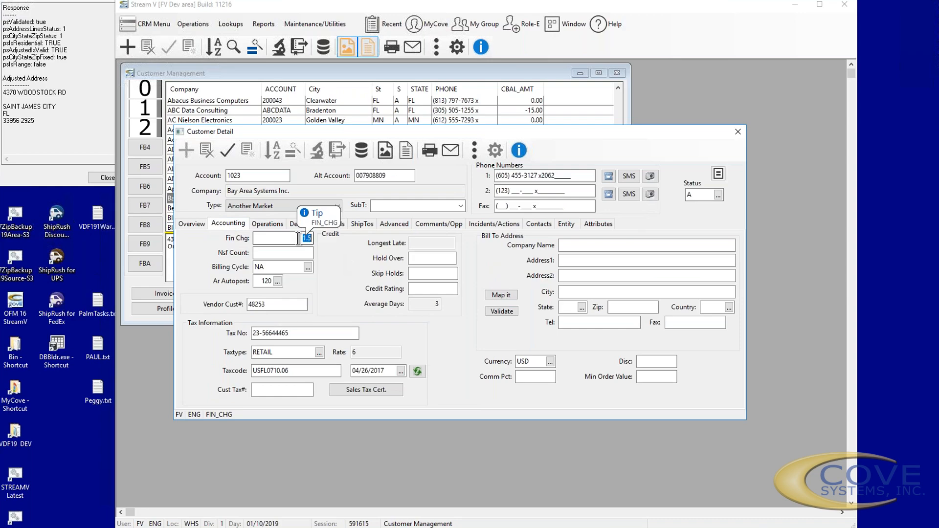
{"action": "left_click", "coordinate": [307, 266]}
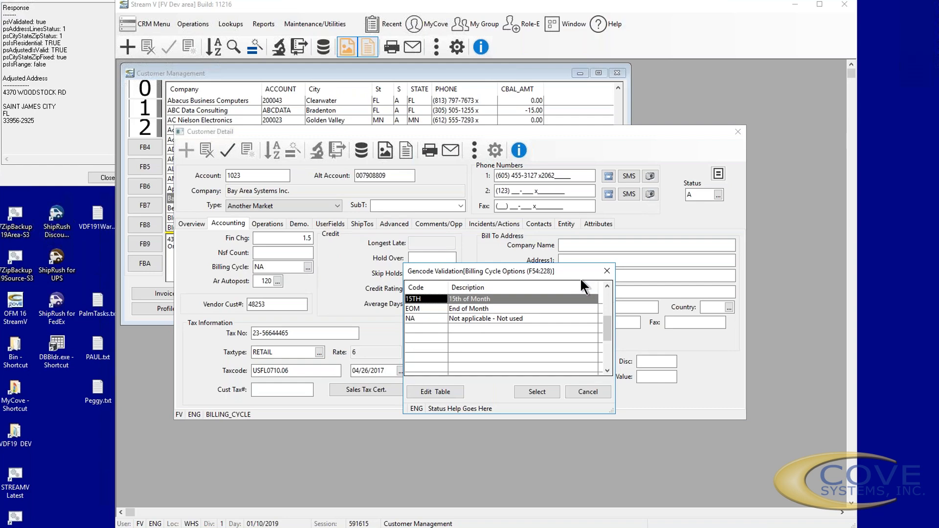
{"action": "left_click", "coordinate": [607, 271]}
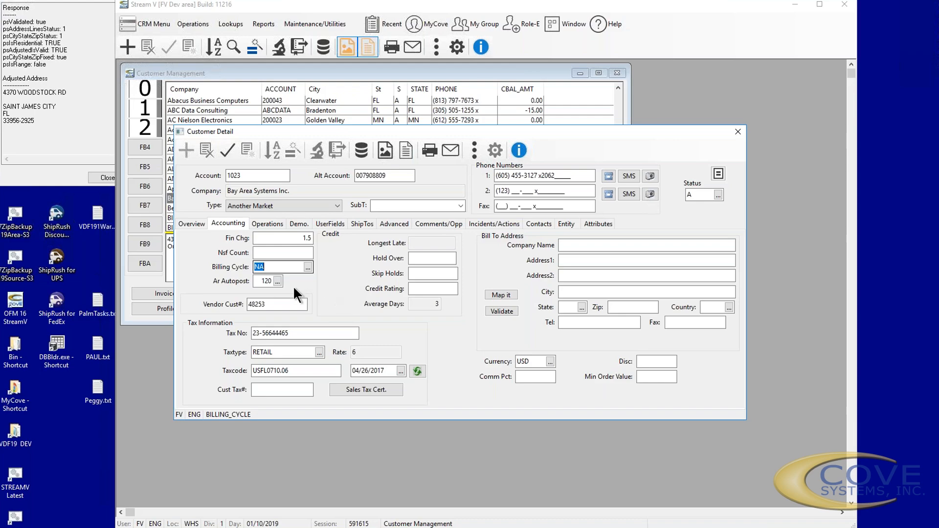
- Review the Ar Autopost codes without changing the selection, and go over the Vendor Cust# and Hold Over fields
{"action": "left_click", "coordinate": [277, 279]}
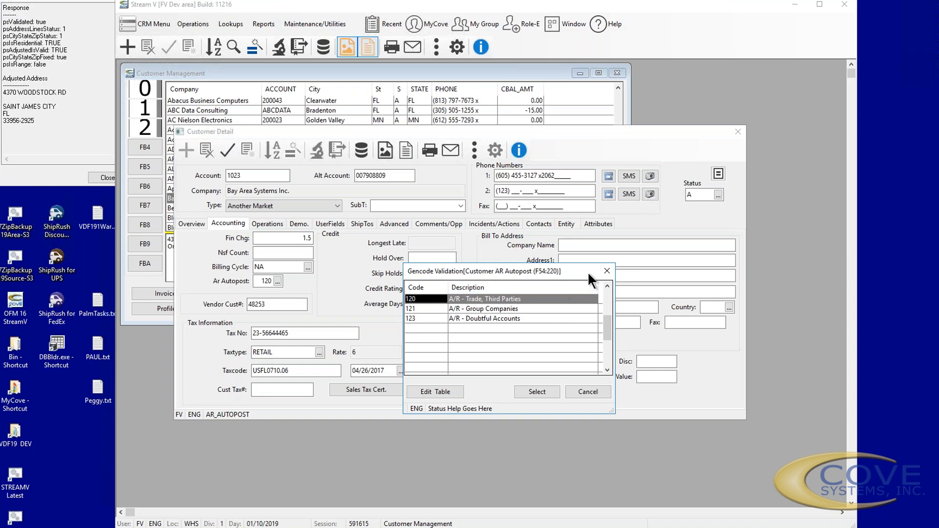
{"action": "left_click", "coordinate": [606, 270]}
{"action": "left_click", "coordinate": [303, 307]}
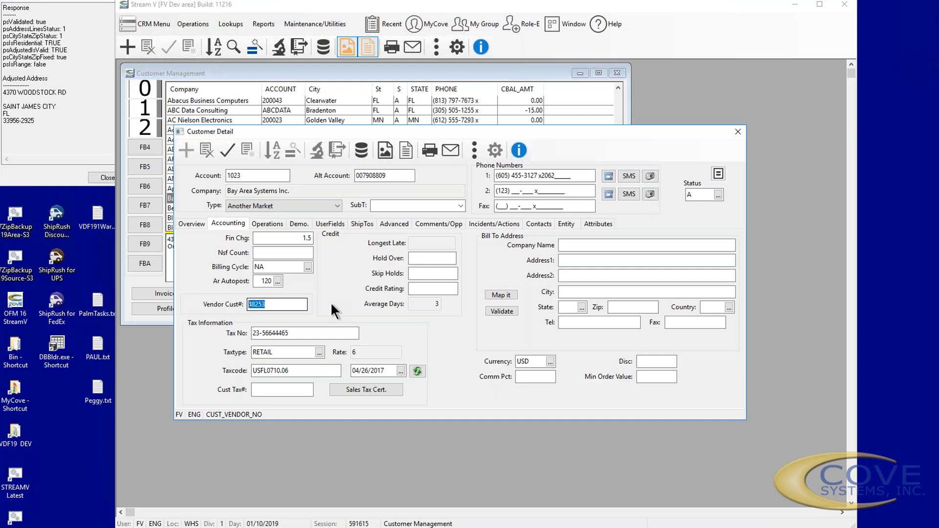
{"action": "key", "text": "Tab"}
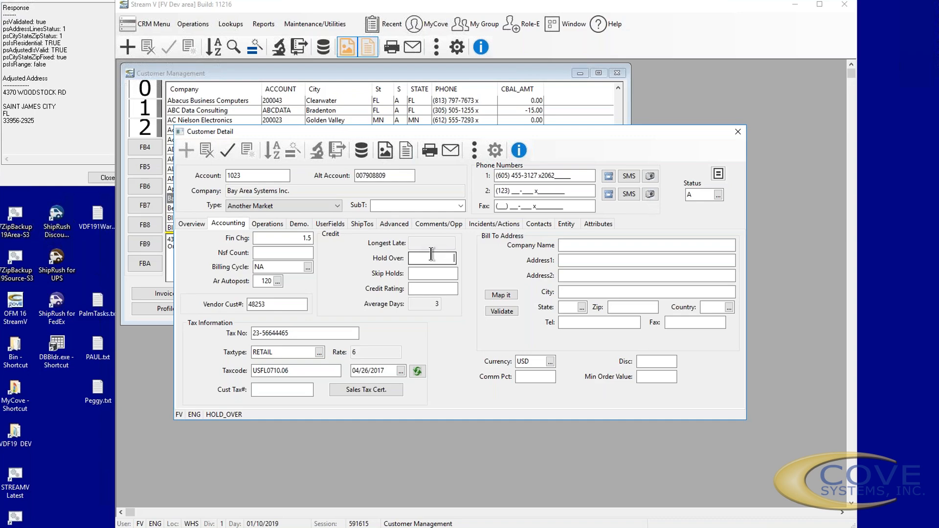
- Enter the example codes MCP in the Skip Holds field and clear them again
{"action": "key", "text": "Tab"}
{"action": "type", "text": "M"}
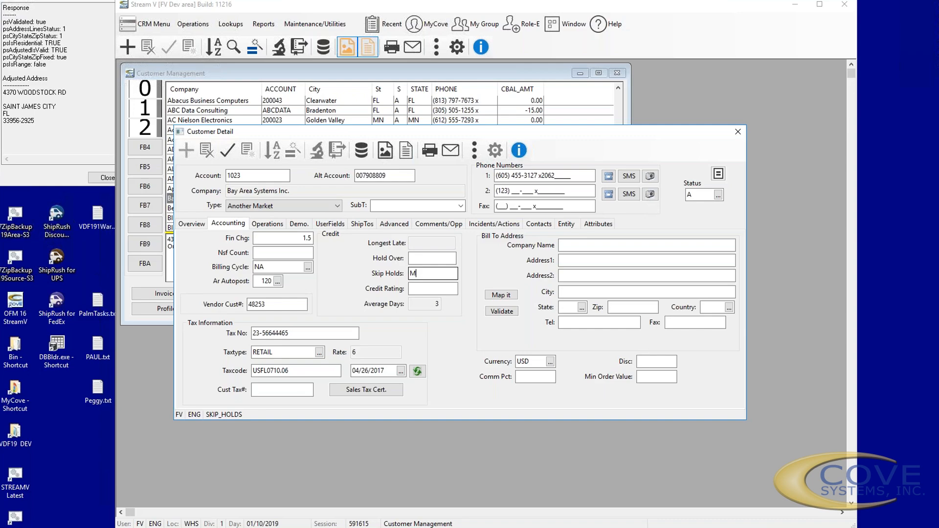
{"action": "type", "text": "C"}
{"action": "type", "text": "P"}
{"action": "key", "text": "BackSpace"}
{"action": "key", "text": "BackSpace"}
{"action": "key", "text": "BackSpace"}
- Go over the Credit Rating and Bill To company fields, and compare them with the customer name and address on the overview
{"action": "left_click", "coordinate": [439, 288]}
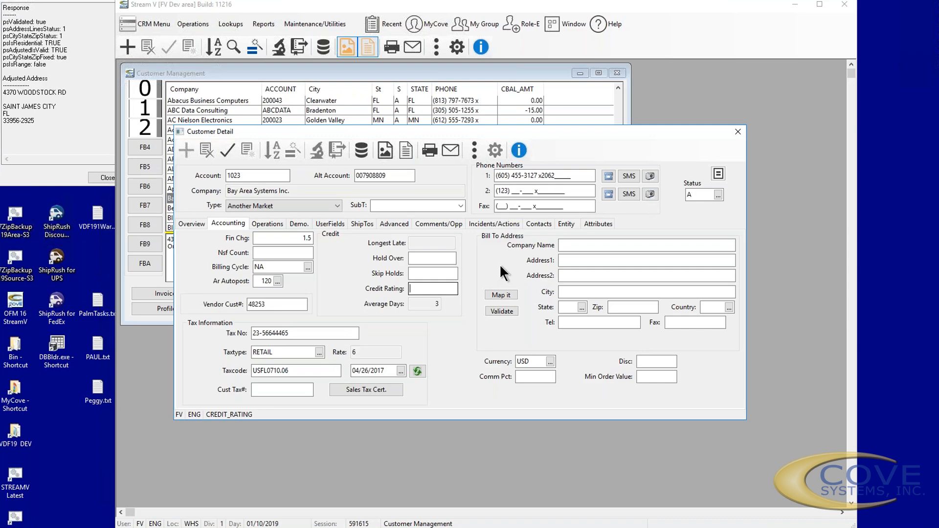
{"action": "key", "text": "Tab"}
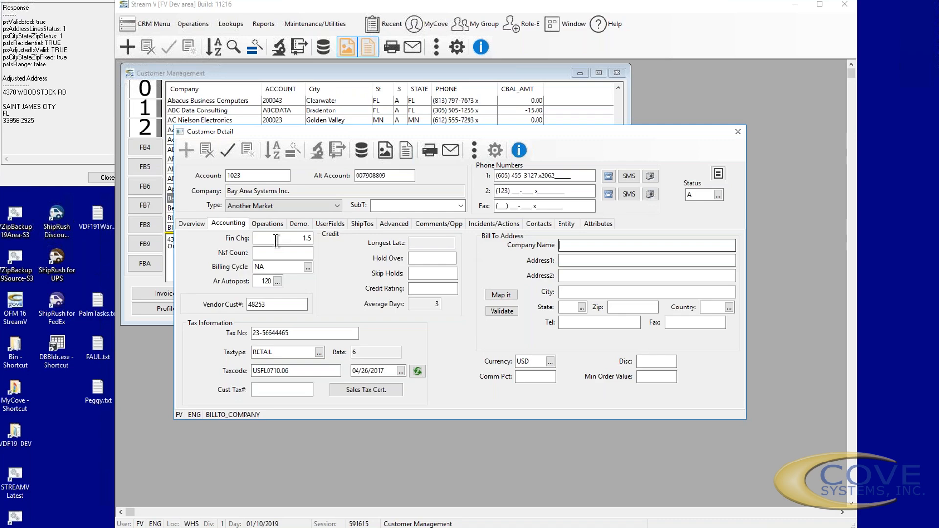
{"action": "left_click", "coordinate": [184, 223]}
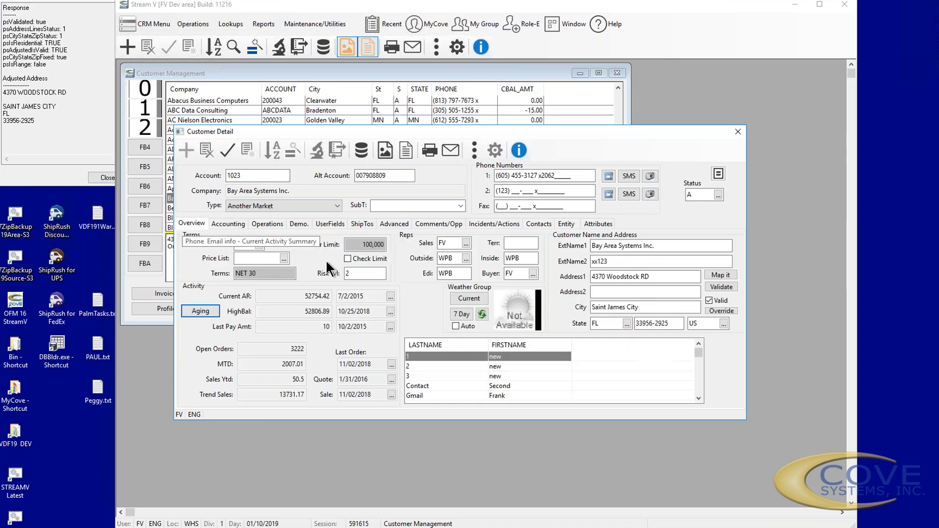
{"action": "left_click", "coordinate": [228, 224]}
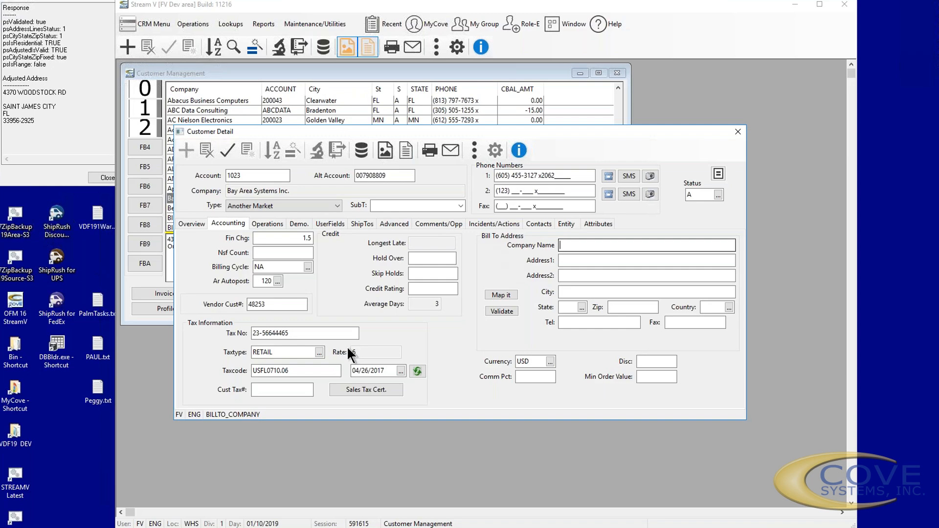
- Check whether the Tax No field has a lookup table, and go over the Tax No and Taxtype fields
{"action": "left_click", "coordinate": [376, 336]}
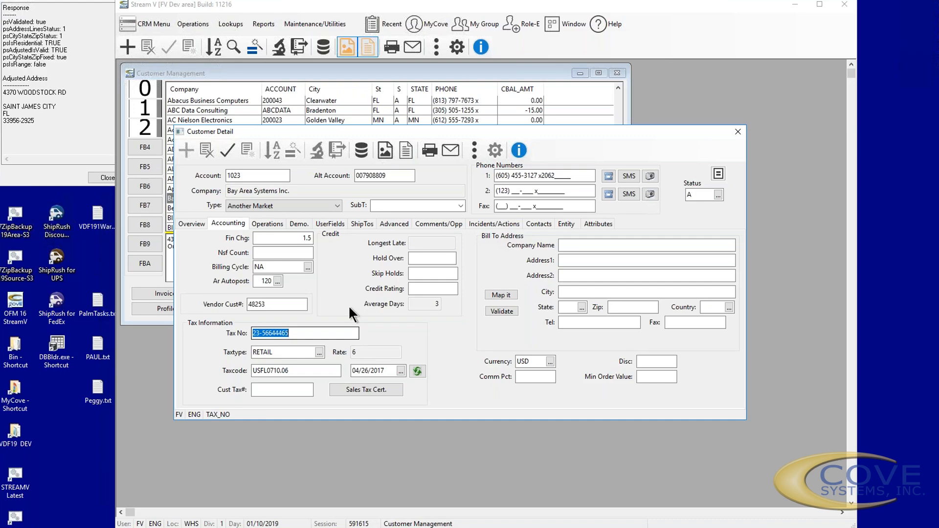
{"action": "left_click", "coordinate": [345, 333]}
{"action": "key", "text": "F4"}
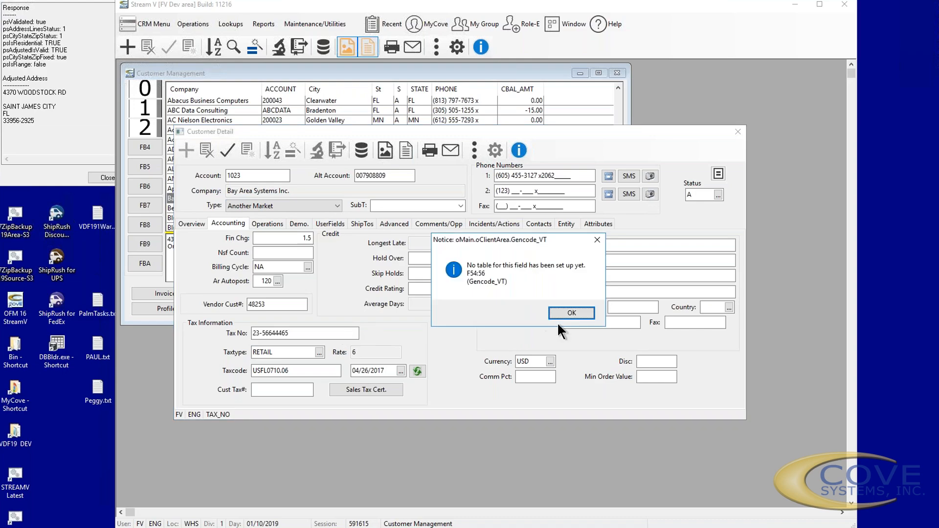
{"action": "left_click", "coordinate": [567, 311]}
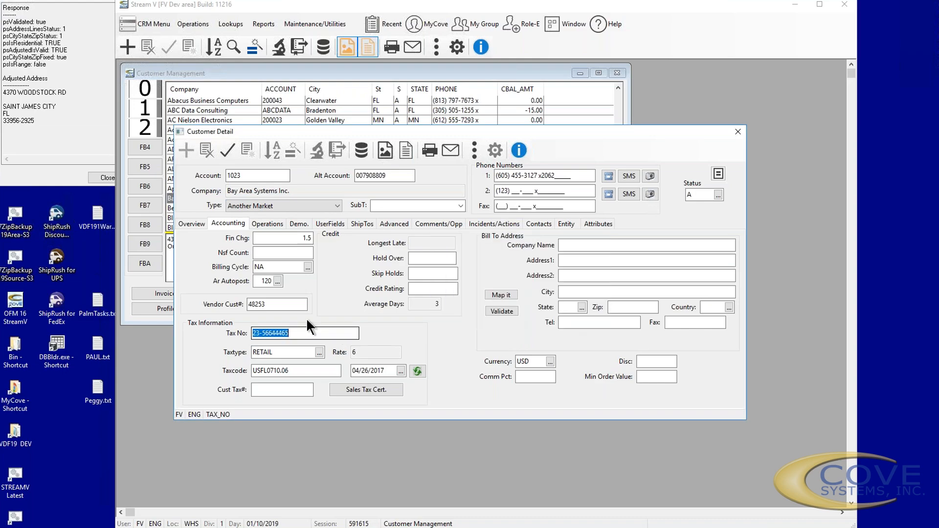
{"action": "left_click", "coordinate": [283, 353]}
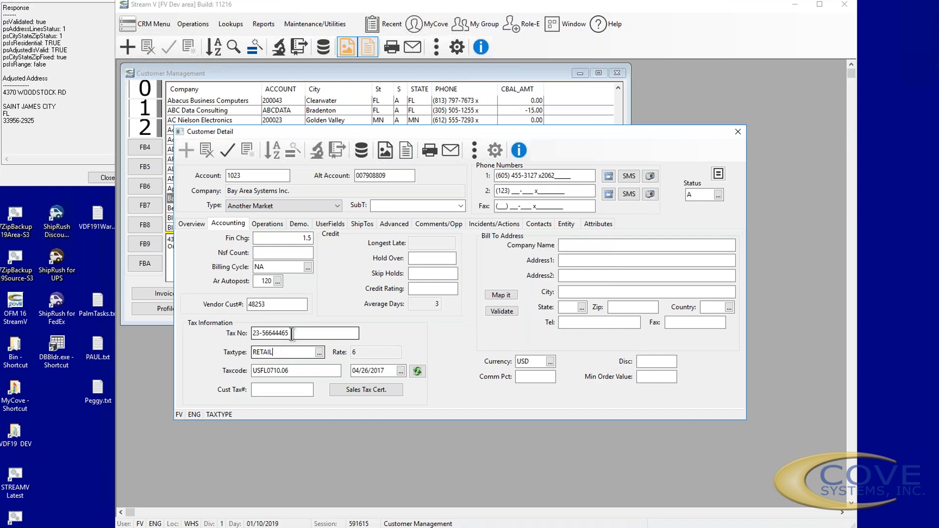
{"action": "left_click", "coordinate": [291, 334]}
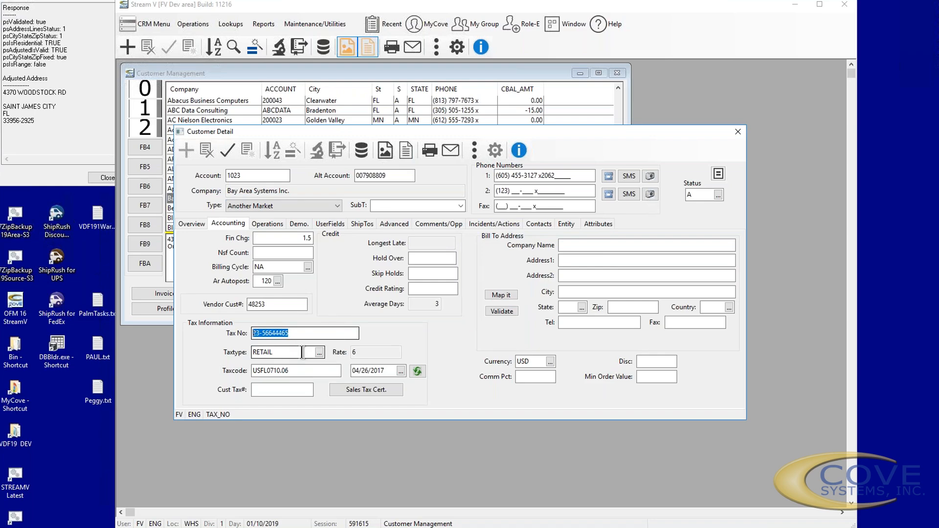
- Confirm RETAIL as the customer's tax type and refresh the taxcode and its date
{"action": "left_click", "coordinate": [319, 352]}
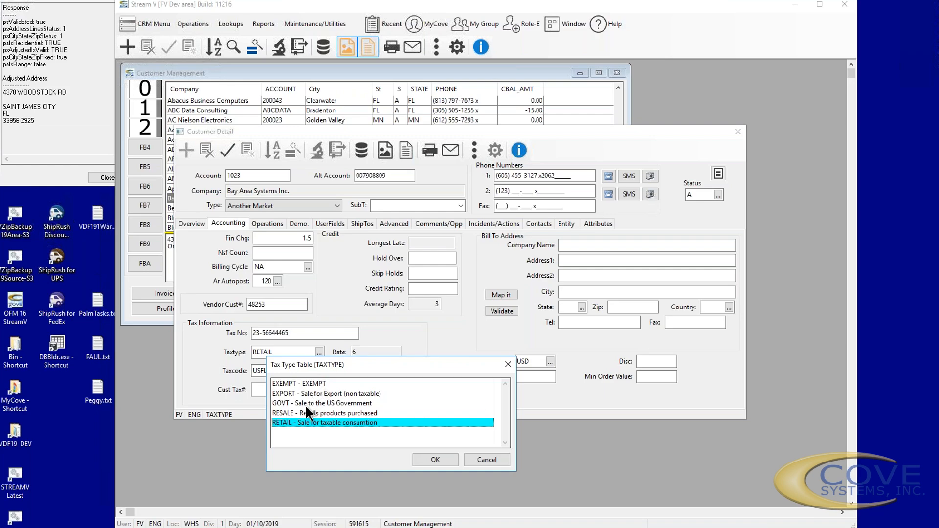
{"action": "left_click", "coordinate": [430, 460]}
{"action": "left_click", "coordinate": [255, 372]}
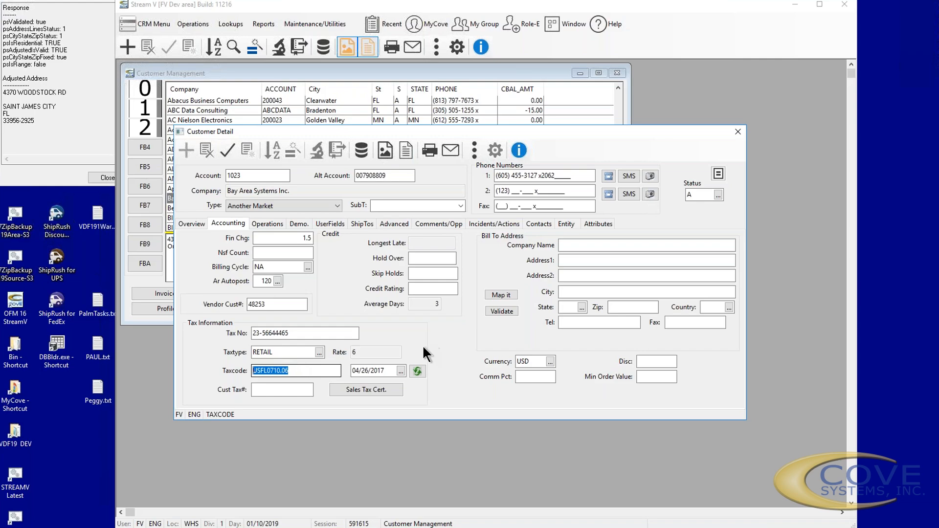
{"action": "left_click", "coordinate": [415, 371]}
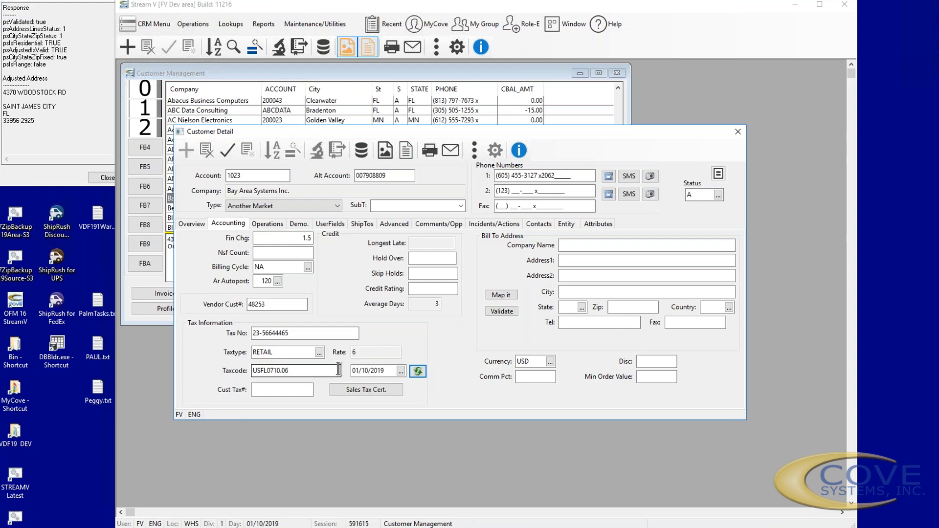
- Go over the Cust Tax# field and open the detail of the customer's FL sales tax certificate
{"action": "left_click", "coordinate": [294, 390]}
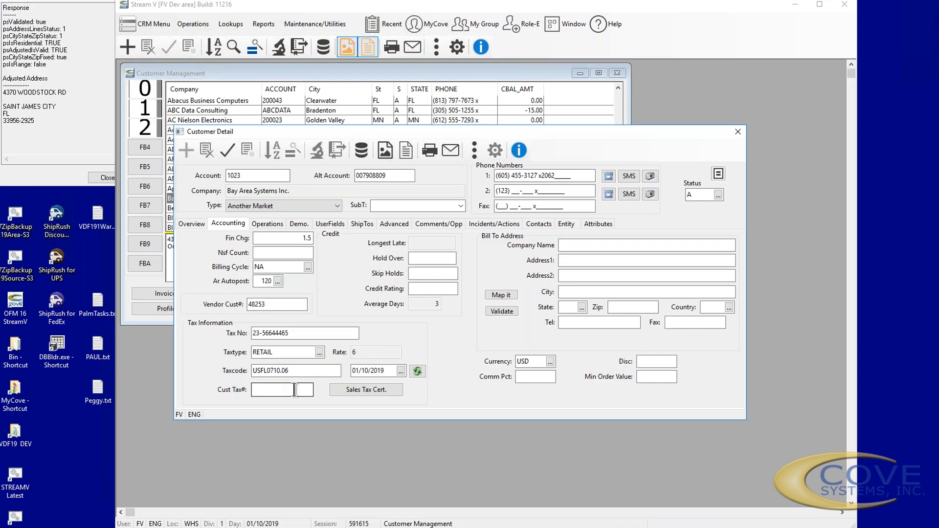
{"action": "left_click", "coordinate": [383, 389]}
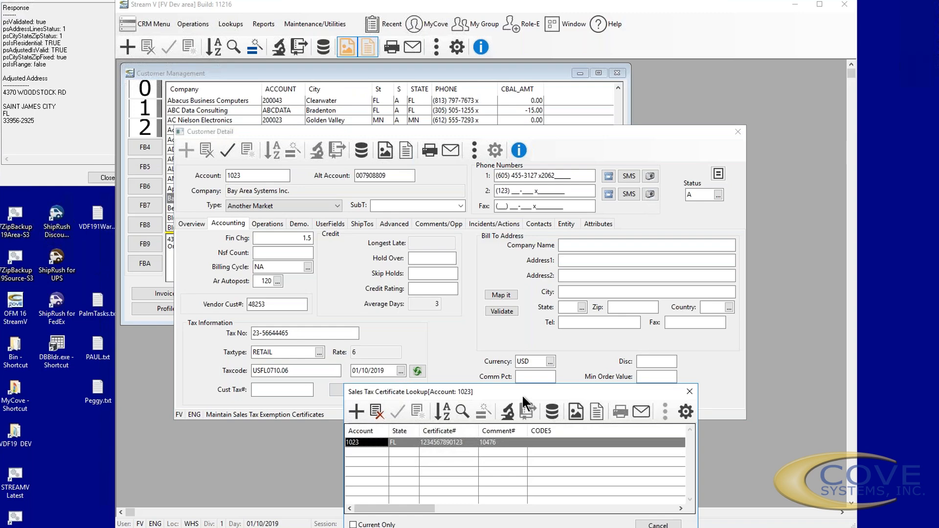
{"action": "left_click_drag", "start_coordinate": [532, 394], "coordinate": [538, 257]}
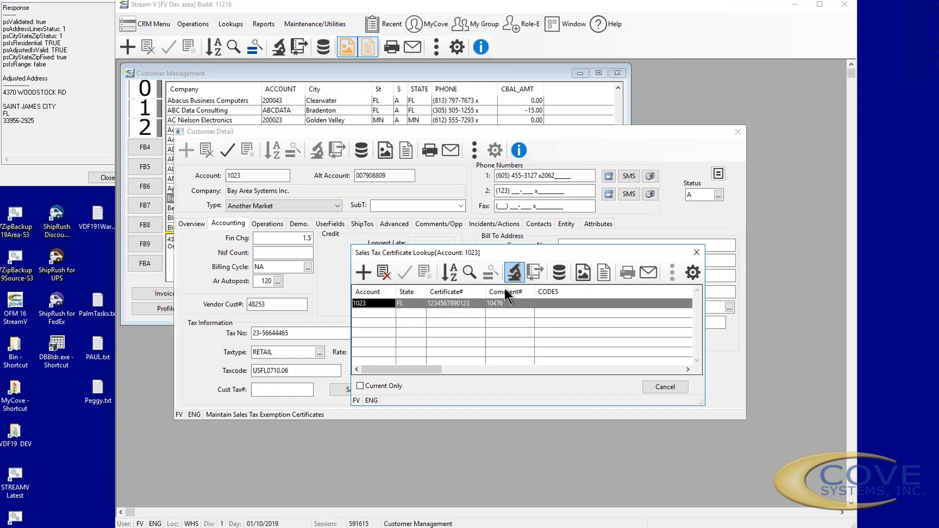
{"action": "right_click", "coordinate": [480, 301]}
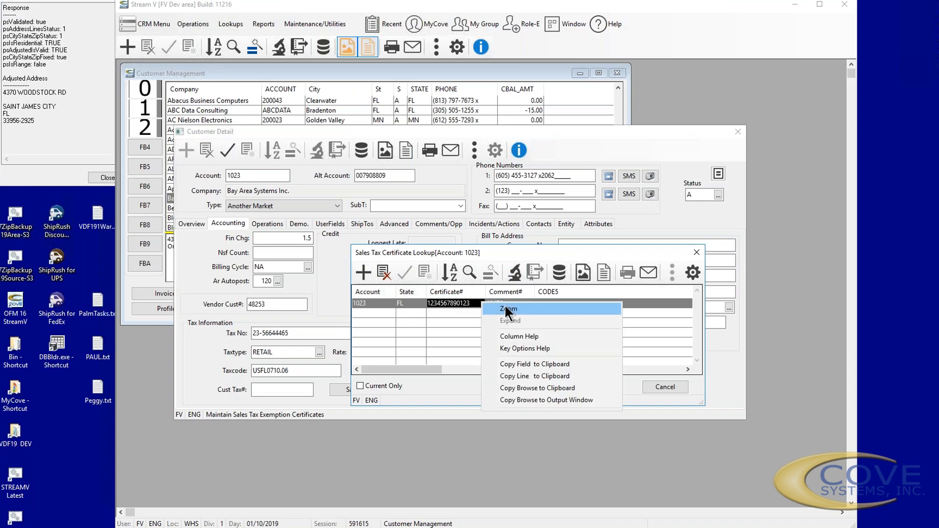
{"action": "left_click", "coordinate": [503, 304]}
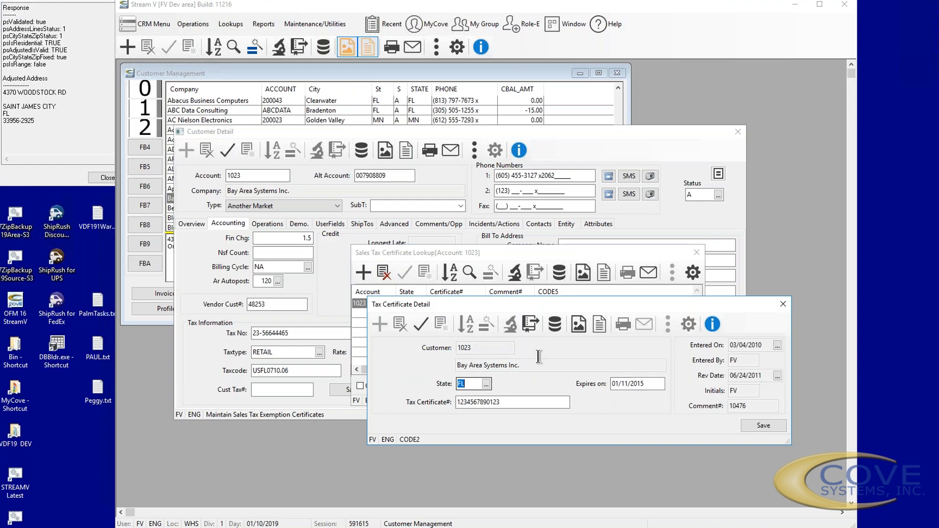
- Try to view the PDF image attached to the customer's FL sales tax certificate, and close the image and certificate windows
{"action": "left_click", "coordinate": [576, 330]}
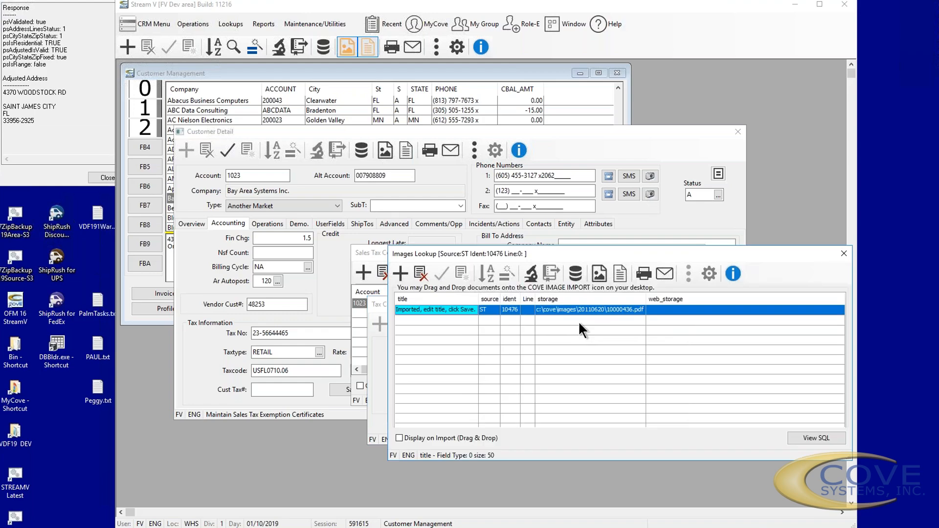
{"action": "left_click", "coordinate": [596, 273]}
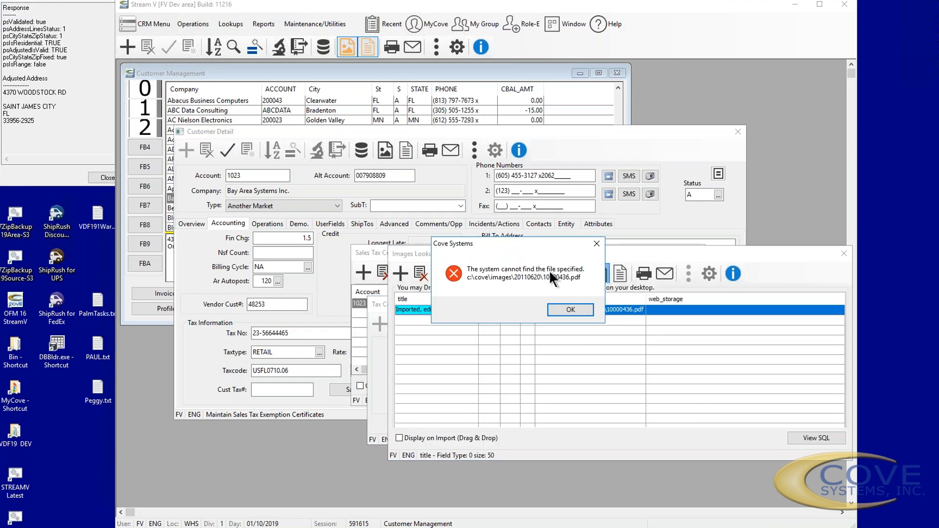
{"action": "left_click_drag", "start_coordinate": [551, 246], "coordinate": [815, 151]}
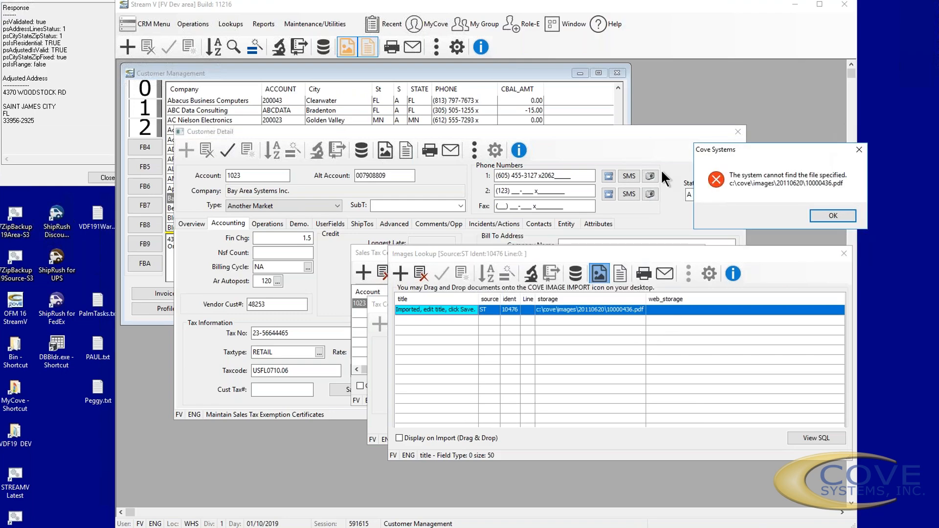
{"action": "left_click", "coordinate": [833, 215]}
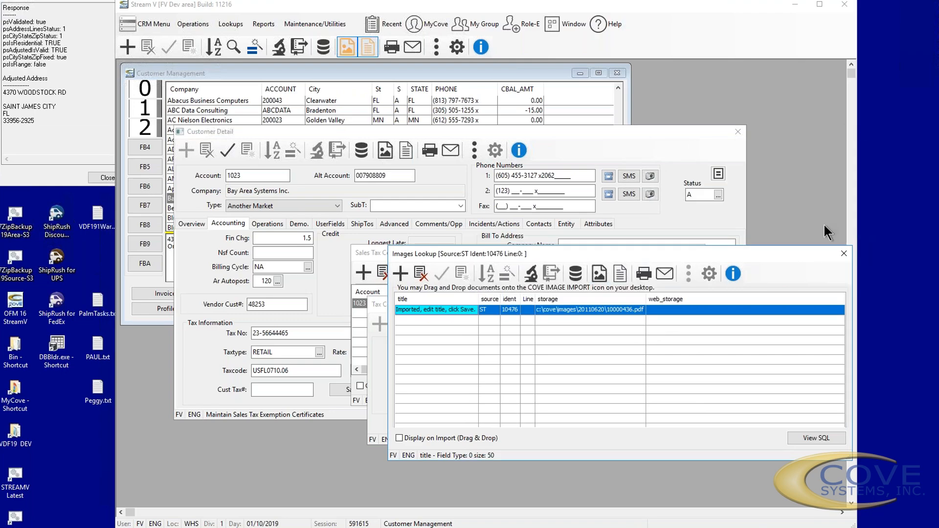
{"action": "left_click", "coordinate": [844, 253]}
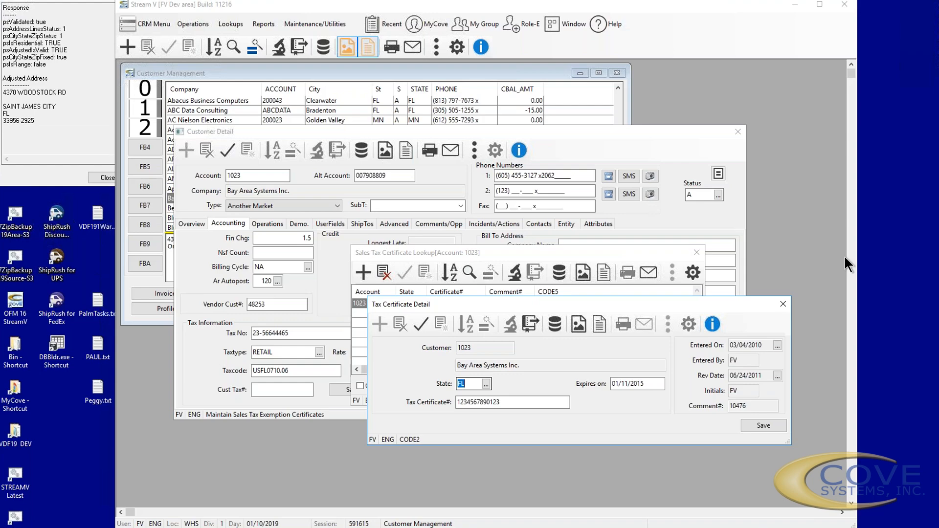
{"action": "left_click", "coordinate": [781, 306]}
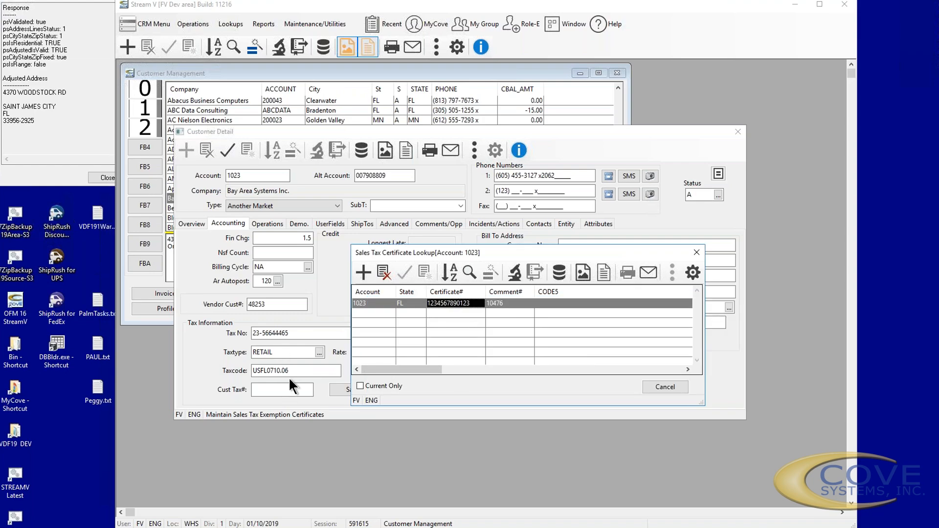
{"action": "left_click", "coordinate": [318, 353]}
{"action": "left_click", "coordinate": [697, 259]}
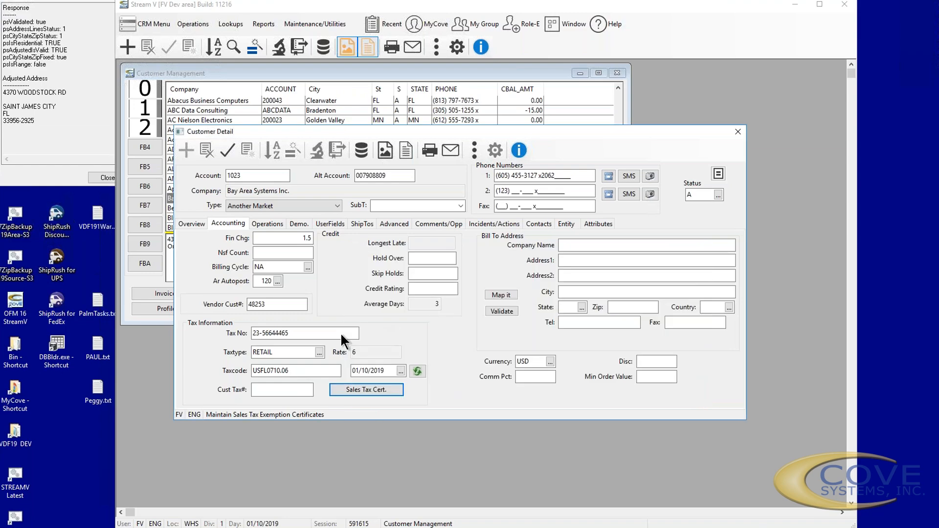
- Change the customer's tax type to RESALE
{"action": "left_click", "coordinate": [319, 352]}
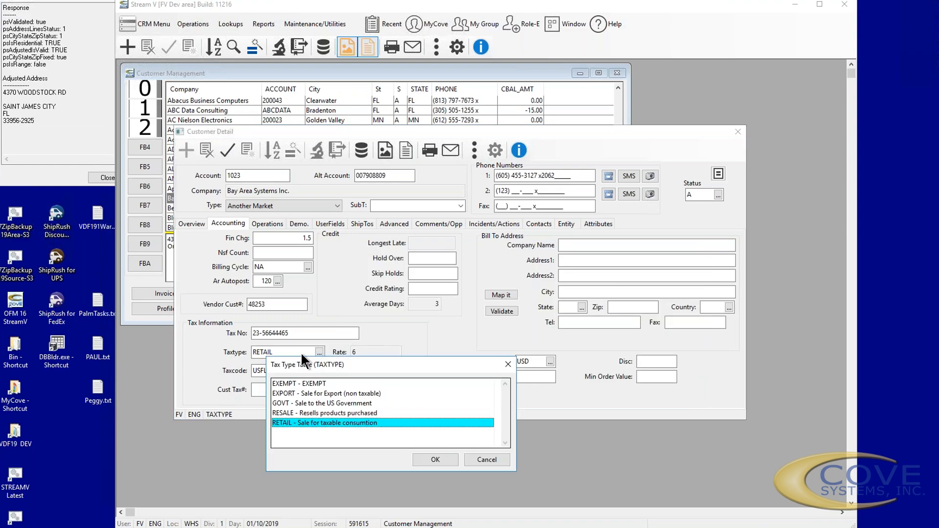
{"action": "left_click", "coordinate": [294, 412]}
{"action": "left_click", "coordinate": [426, 459]}
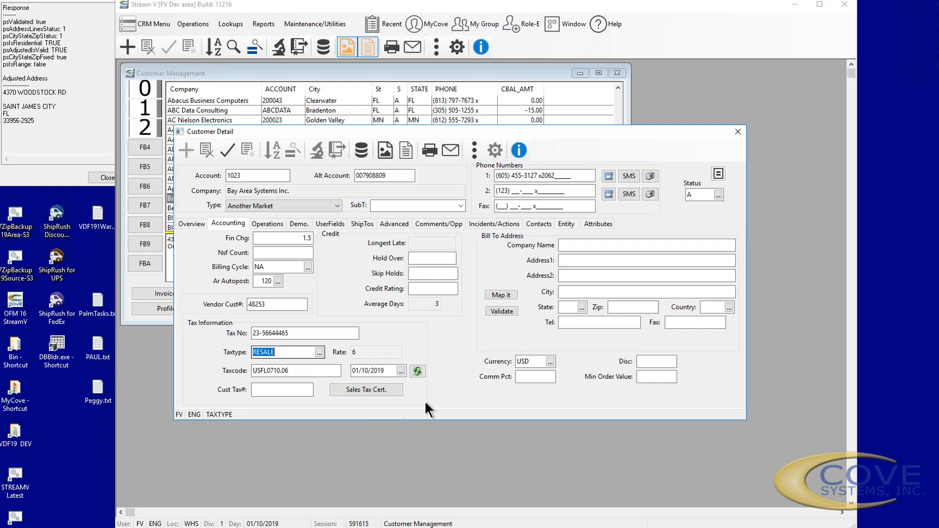
- Check the state and ZIP code in the customer's overview address, and return to the accounting and tax information
{"action": "left_click", "coordinate": [202, 222]}
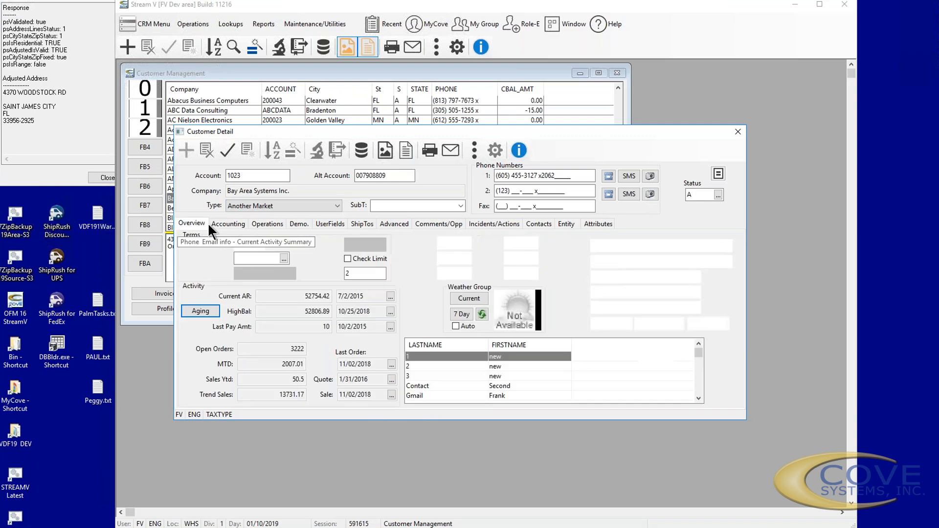
{"action": "left_click", "coordinate": [679, 324]}
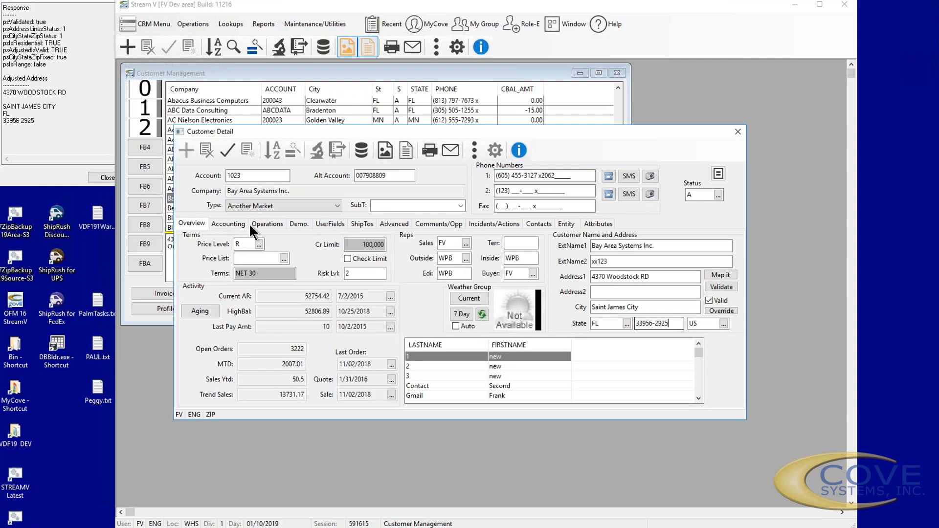
{"action": "left_click", "coordinate": [226, 223]}
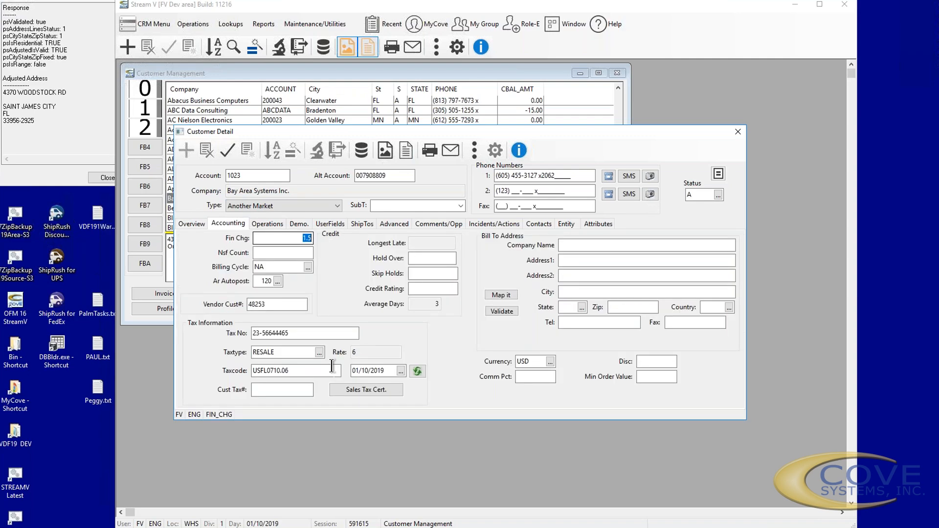